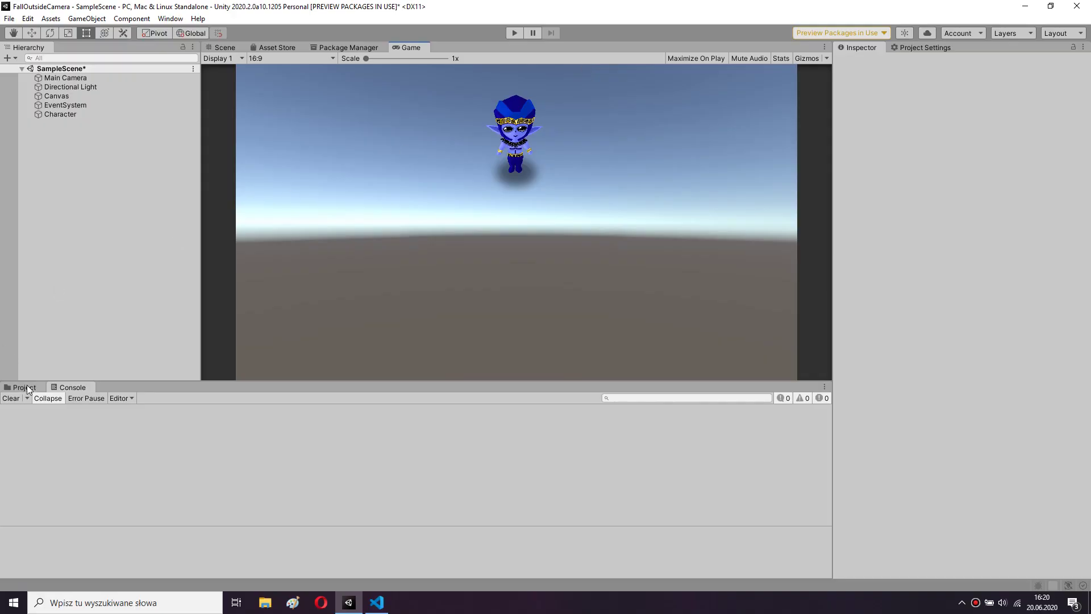
Show the Assets folder containing the Character sprite and the Player script
{"action": "left_click", "coordinate": [27, 388]}
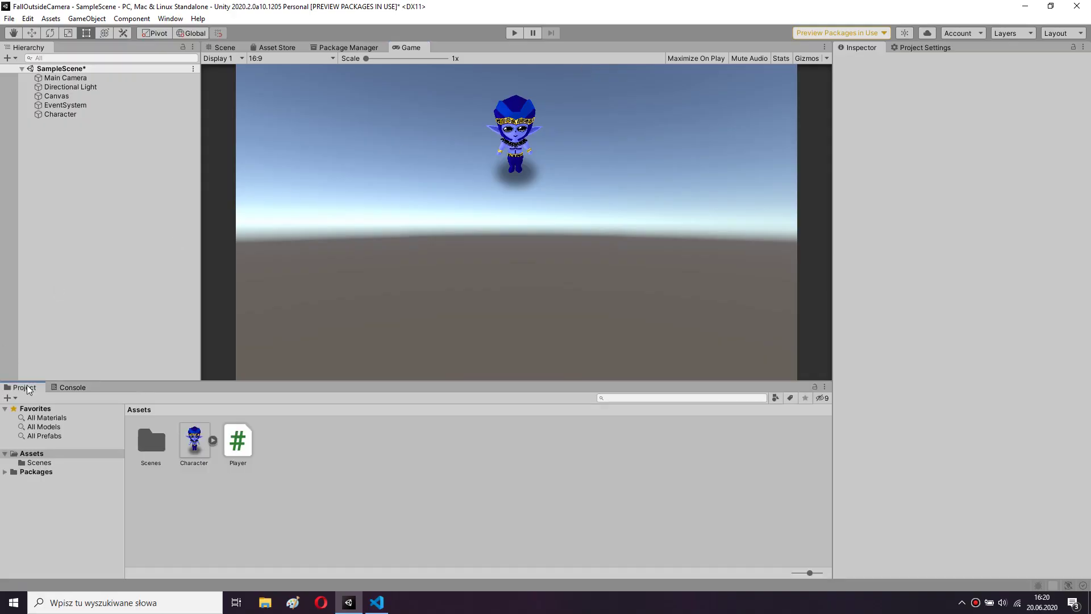
Check the Character's visibility by turning its Sprite Renderer off and back on
{"action": "left_click", "coordinate": [72, 114]}
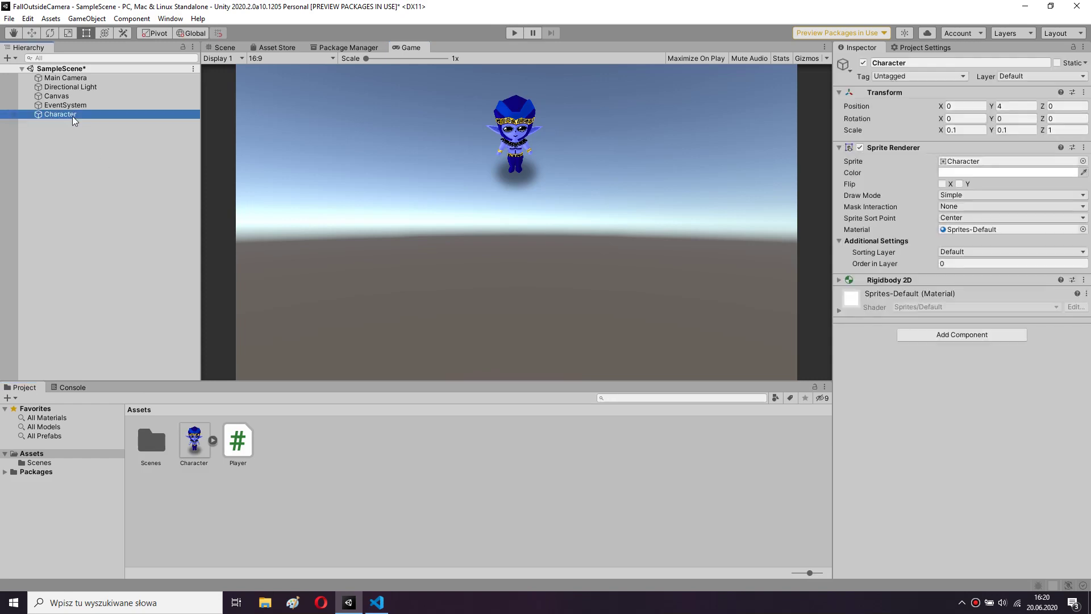
{"action": "left_click", "coordinate": [860, 148]}
{"action": "left_click", "coordinate": [860, 148]}
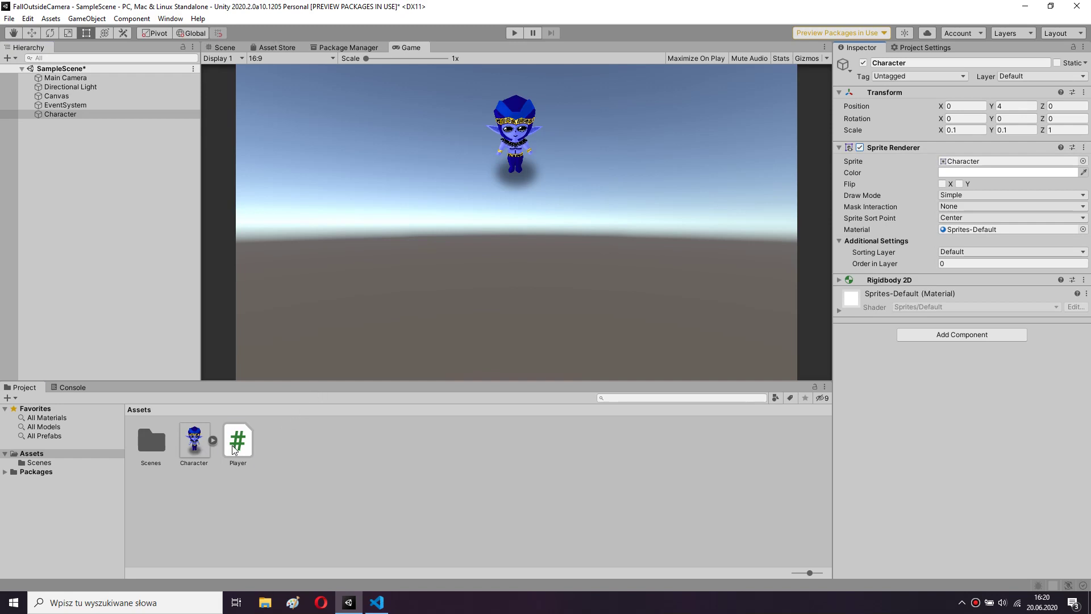
Attach the Player script to the Character and open Player.cs in Visual Studio Code
{"action": "left_click_drag", "start_coordinate": [238, 445], "coordinate": [913, 384]}
{"action": "left_click", "coordinate": [319, 500]}
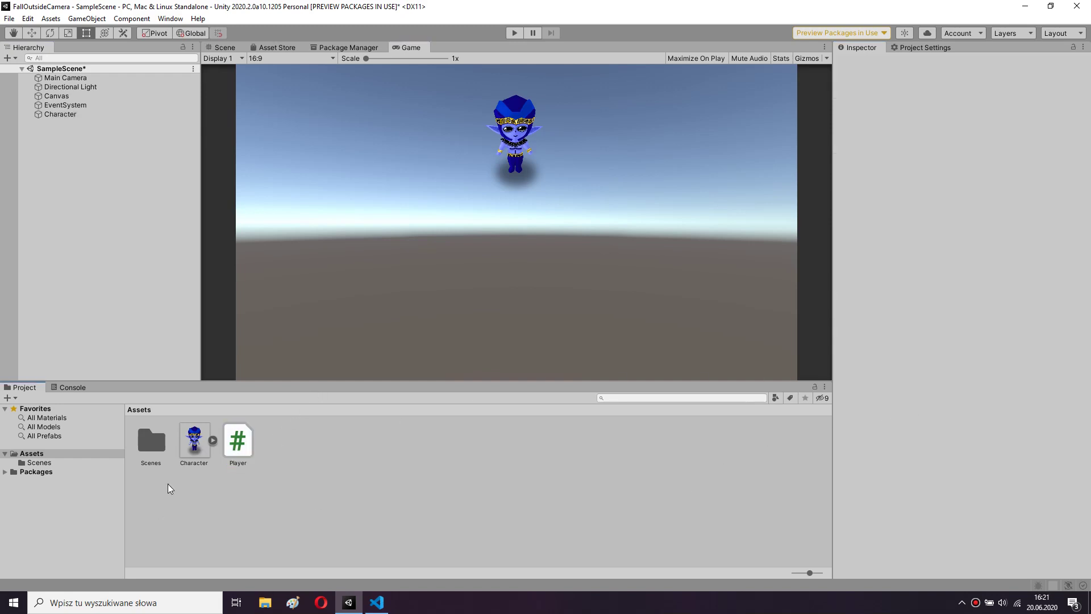
{"action": "left_click", "coordinate": [238, 440]}
{"action": "left_click", "coordinate": [409, 448]}
{"action": "left_click", "coordinate": [378, 603]}
Declare the fields public Renderer playerRenderer; and public bool playerCanLose; and save
{"action": "left_click", "coordinate": [110, 135]}
{"action": "key", "text": "Return"}
{"action": "type", "text": "public Renderer playerRenderer;"}
{"action": "key", "text": "ctrl+s"}
{"action": "key", "text": "Return"}
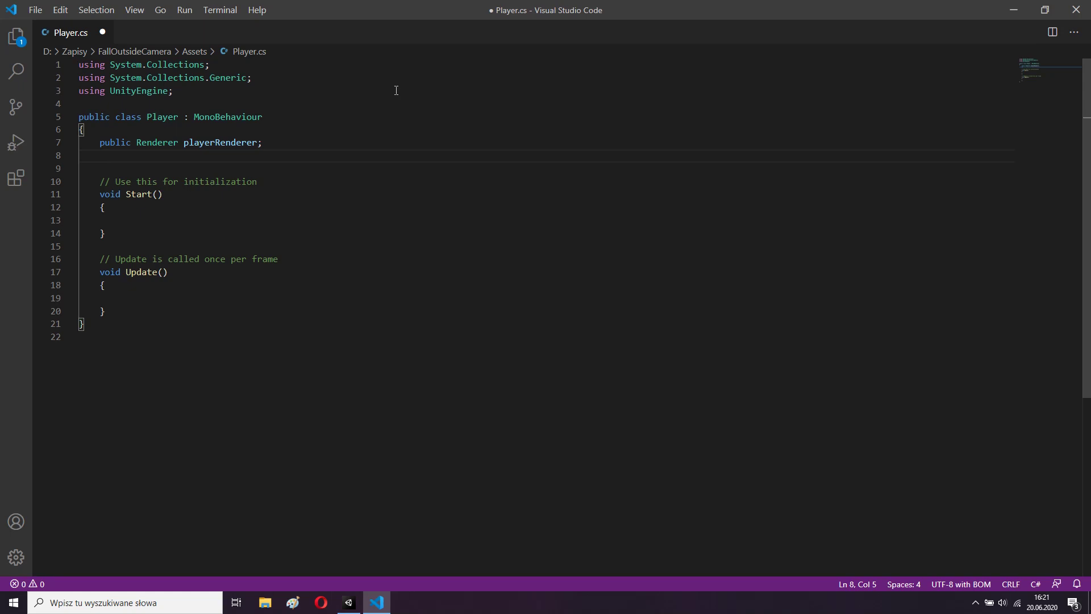
{"action": "type", "text": "public "}
{"action": "type", "text": "bool playerCanLose;"}
{"action": "key", "text": "ctrl+s"}
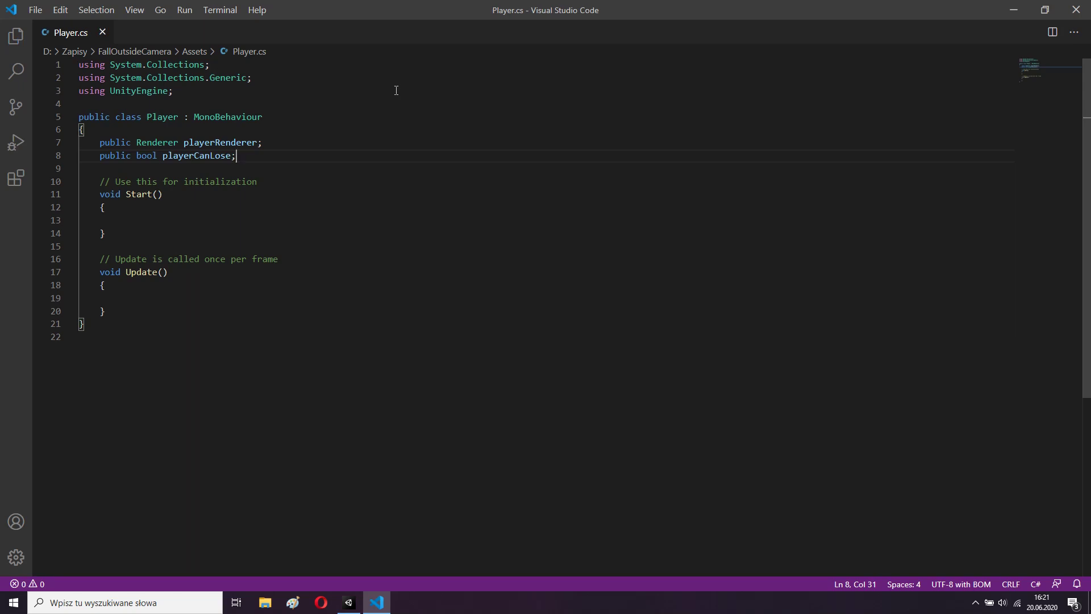
Begin the Start() body with playerRenderer using autocomplete
{"action": "left_click", "coordinate": [179, 220]}
{"action": "key", "text": "Tab"}
{"action": "key", "text": "Tab"}
{"action": "type", "text": "play"}
{"action": "key", "text": "Down"}
{"action": "key", "text": "Return"}
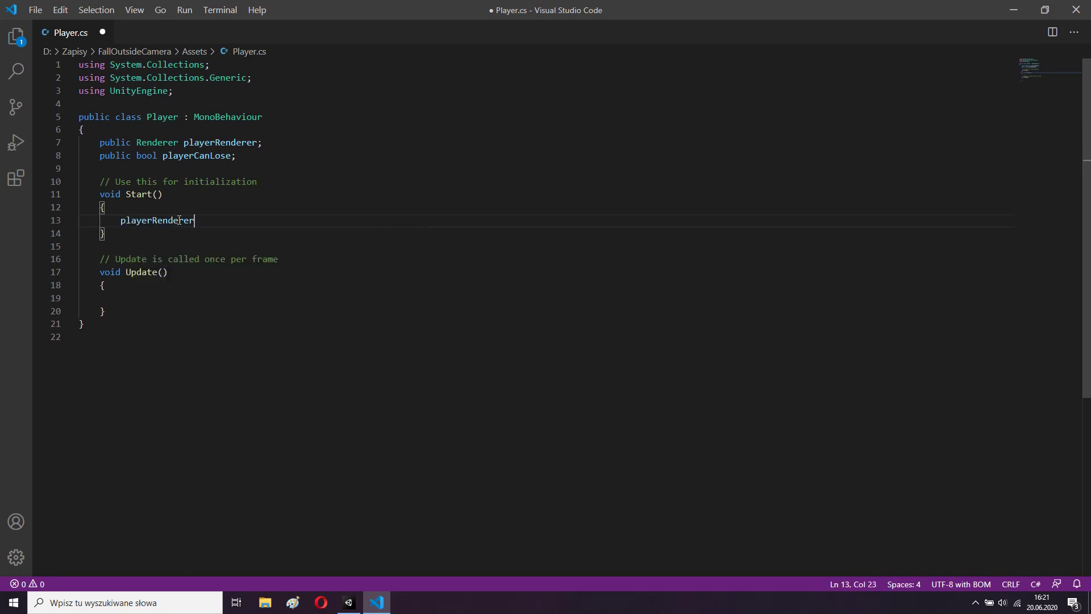
In Start(), assign GetComponent<Renderer>() to playerRenderer, call StartCoroutine(StartGame()), and save
{"action": "type", "text": "= "}
{"action": "type", "text": "GetComponent"}
{"action": "type", "text": "<Rende"}
{"action": "key", "text": "Tab"}
{"action": "type", "text": ">()"}
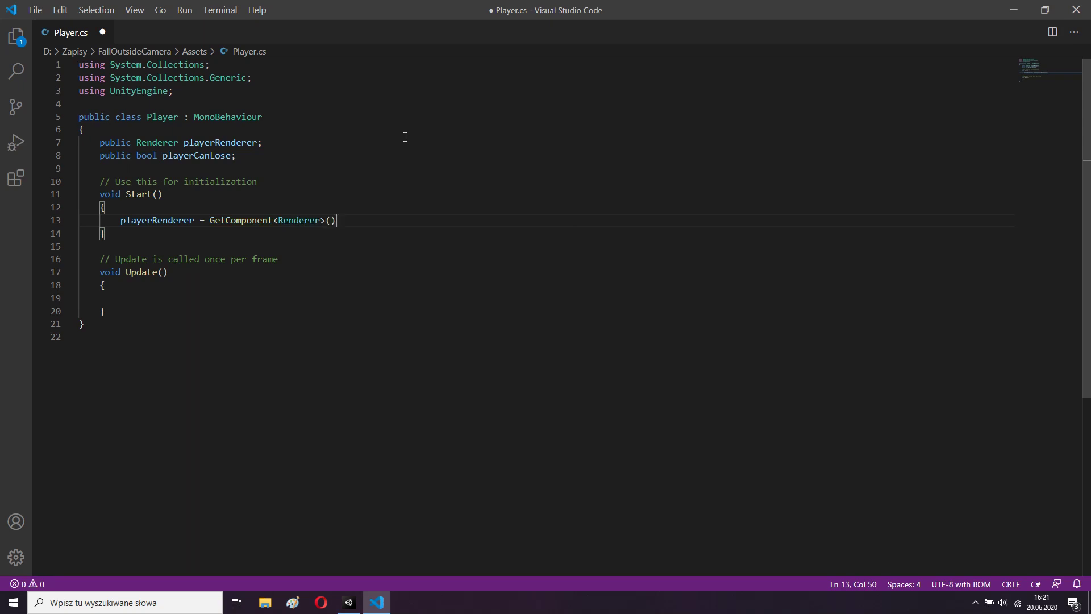
{"action": "type", "text": ";"}
{"action": "key", "text": "Return"}
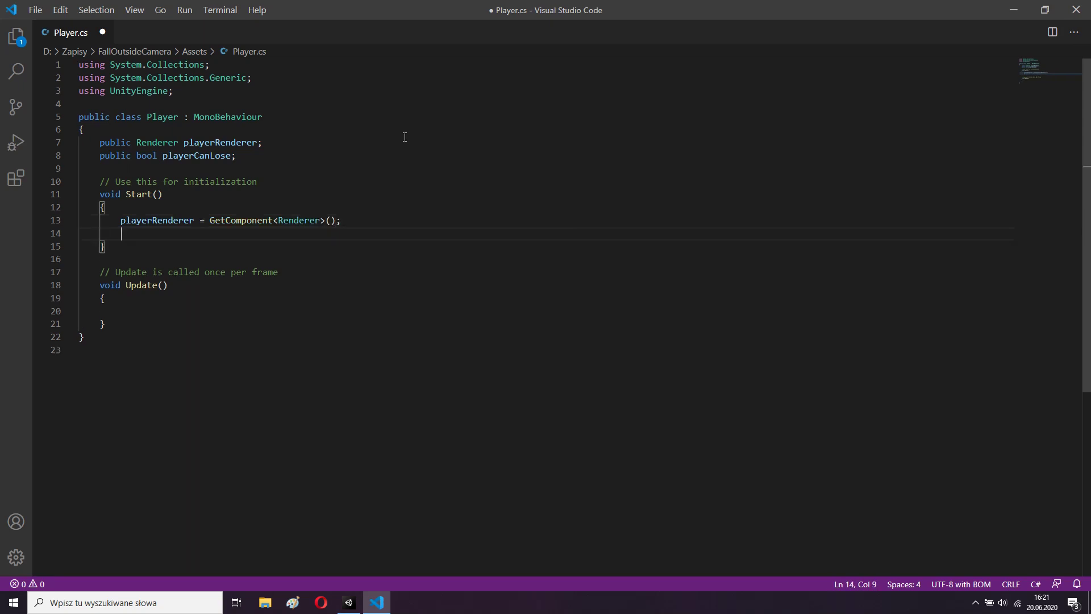
{"action": "type", "text": "StartCoroutine"}
{"action": "type", "text": "(StartGame());"}
{"action": "key", "text": "ctrl+s"}
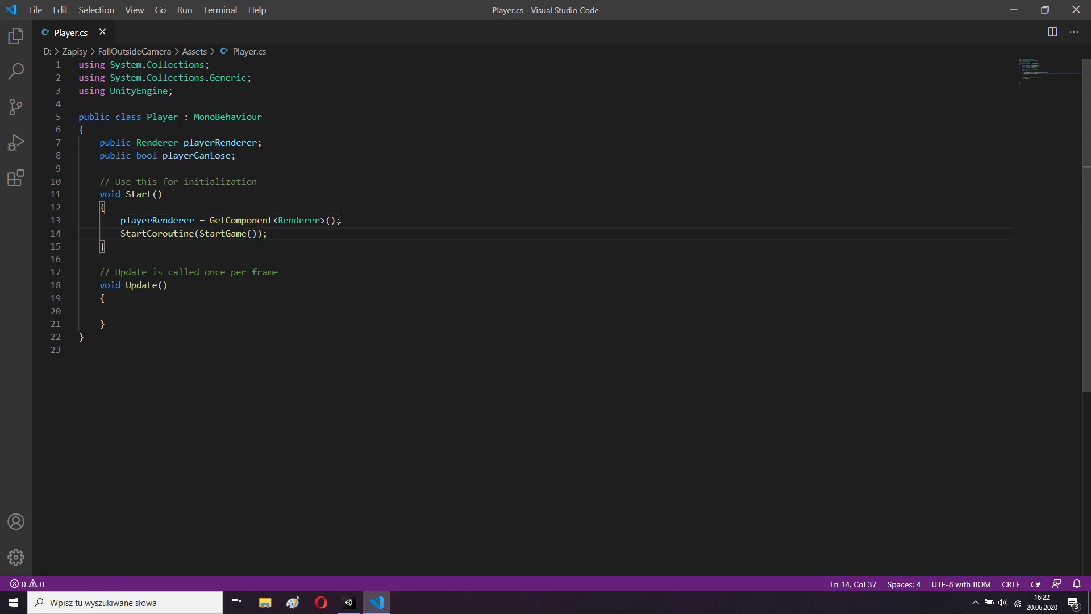
{"action": "left_click", "coordinate": [184, 303]}
Add an if (playerCanLose == true) block inside Update()
{"action": "left_click", "coordinate": [183, 308]}
{"action": "key", "text": "Tab"}
{"action": "key", "text": "Tab"}
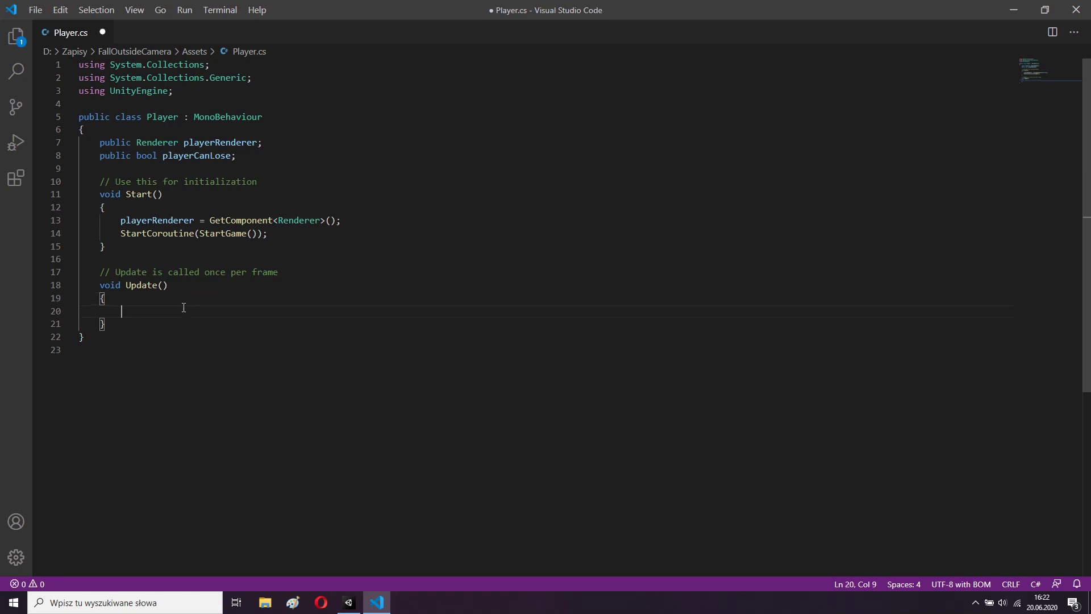
{"action": "type", "text": "if(play"}
{"action": "key", "text": "Up"}
{"action": "key", "text": "Return"}
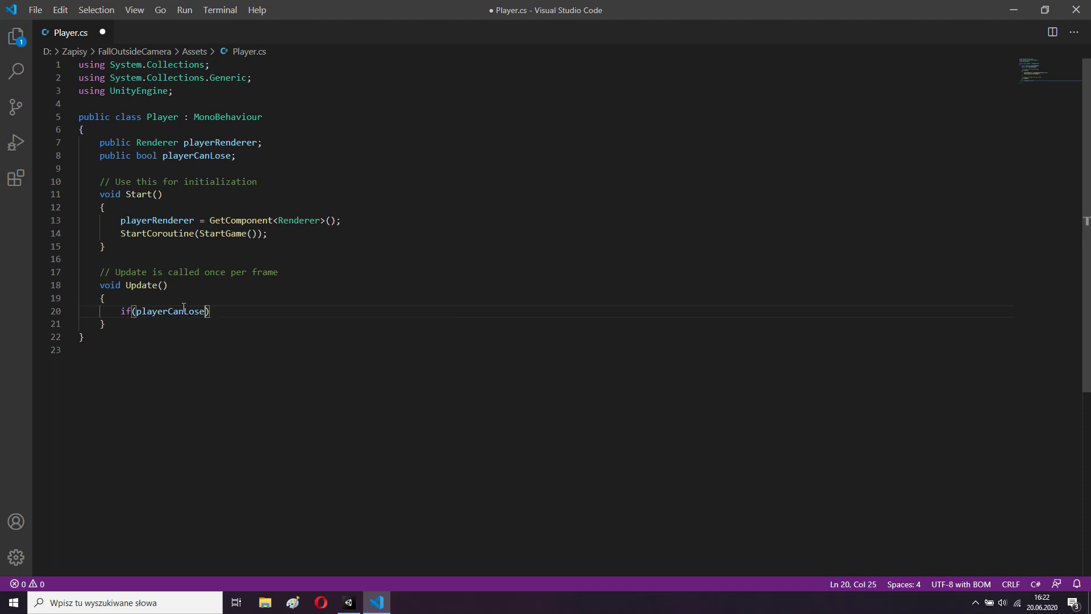
{"action": "type", "text": "== true)"}
{"action": "key", "text": "Return"}
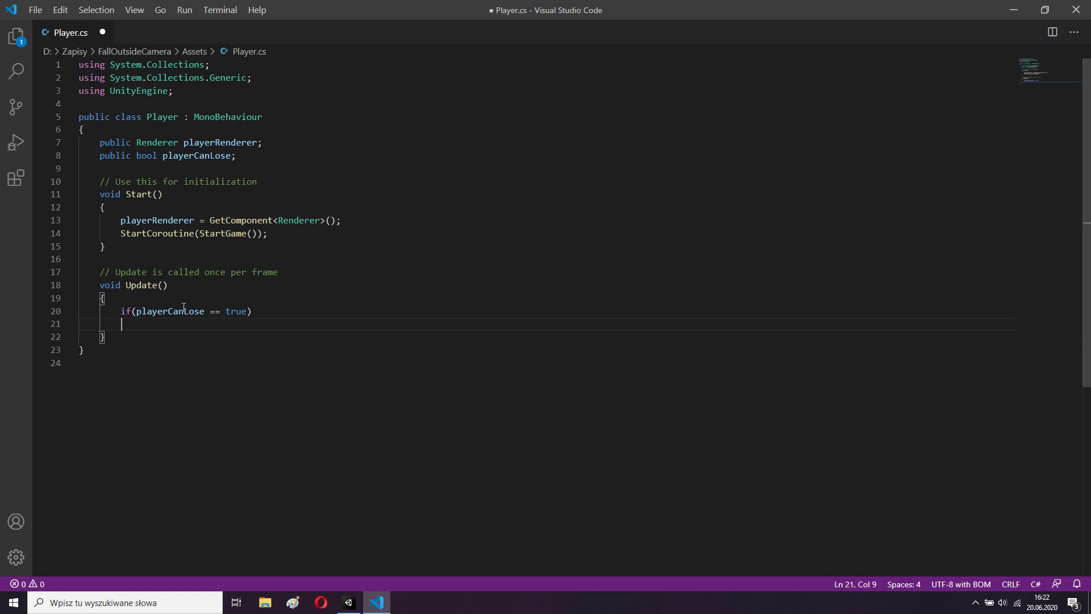
{"action": "type", "text": "{"}
{"action": "key", "text": "Return"}
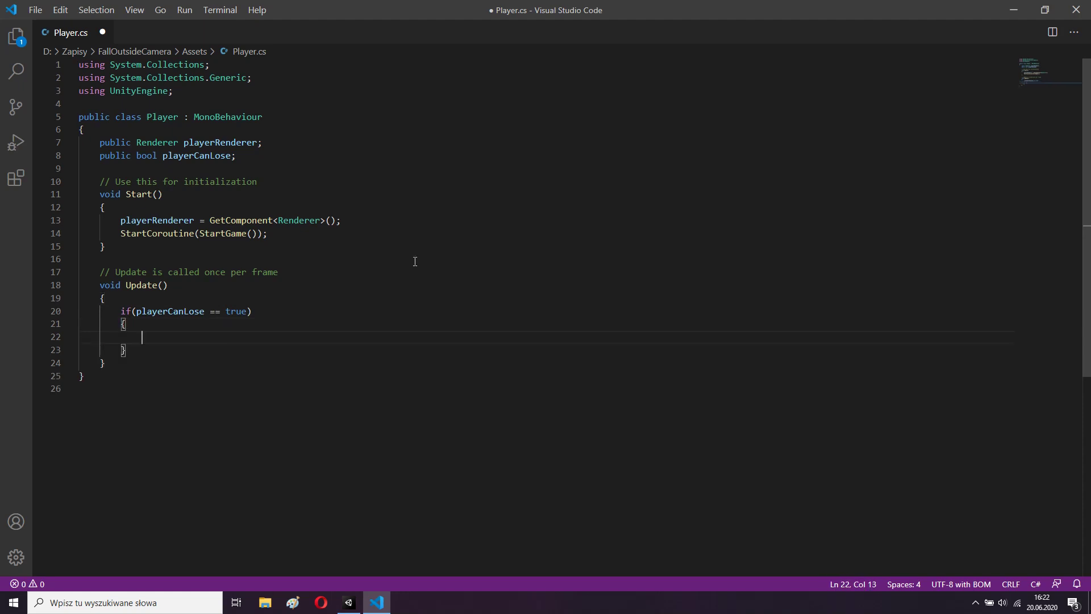
Nest an if (playerRenderer.isVisible) check that prints "Game Over", and save
{"action": "type", "text": "print"}
{"action": "key", "text": "BackSpace"}
{"action": "key", "text": "BackSpace"}
{"action": "key", "text": "BackSpace"}
{"action": "key", "text": "BackSpace"}
{"action": "key", "text": "BackSpace"}
{"action": "type", "text": "if(player"}
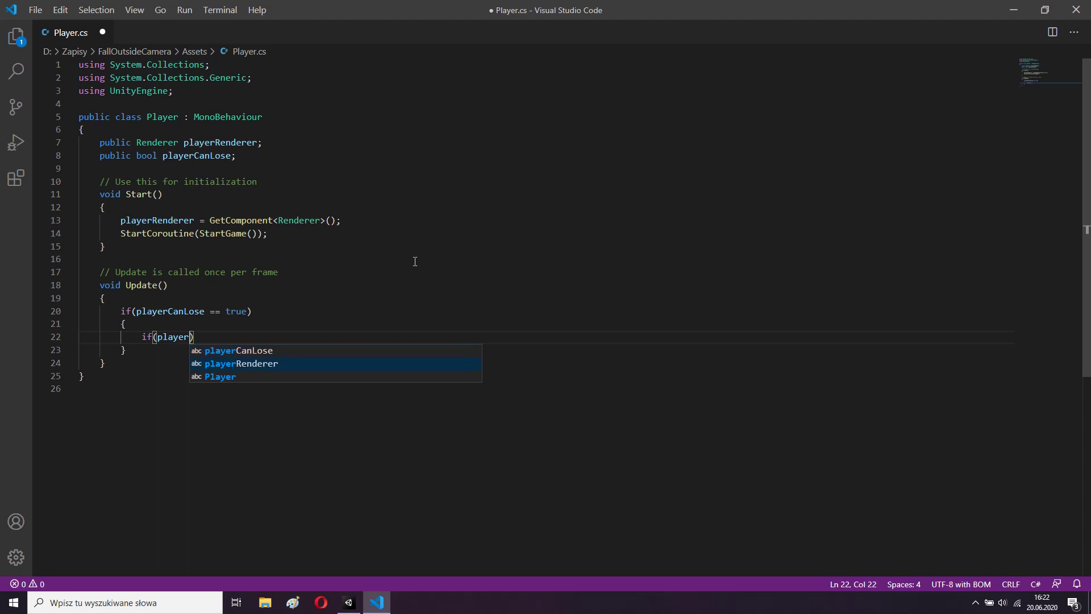
{"action": "key", "text": "Return"}
{"action": "type", "text": ".isVisible"}
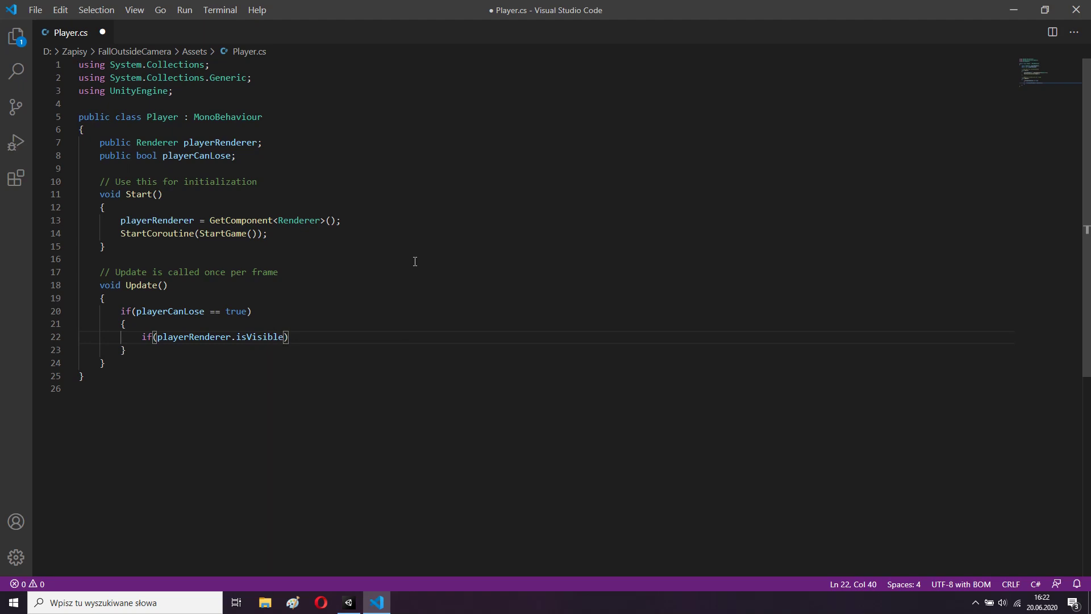
{"action": "key", "text": "End"}
{"action": "key", "text": "Return"}
{"action": "type", "text": "{"}
{"action": "key", "text": "Return"}
{"action": "type", "text": "print(\"Game Over\");"}
{"action": "key", "text": "ctrl+s"}
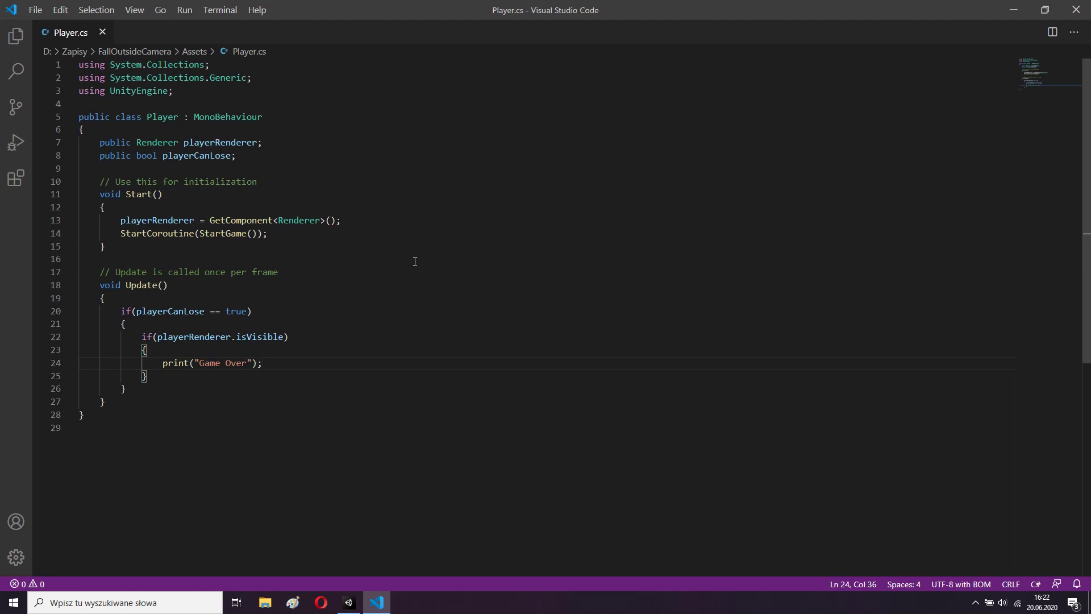
{"action": "left_click", "coordinate": [112, 403]}
{"action": "key", "text": "Return"}
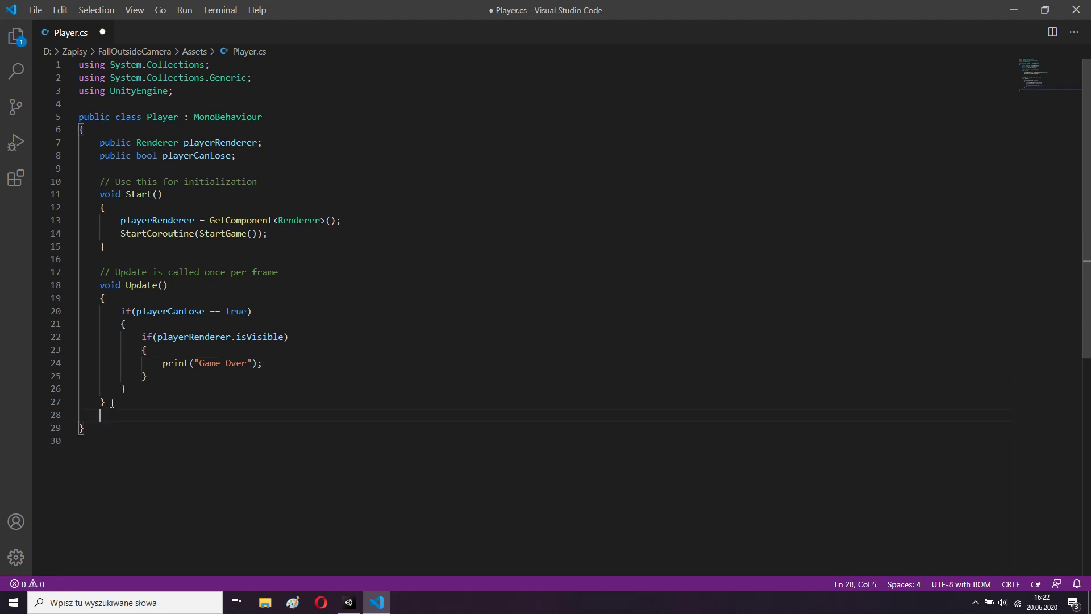
Below Update, write IEnumerator StartGame() starting with yield return new WaitForSeconds(1f);
{"action": "key", "text": "Return"}
{"action": "type", "text": "IE"}
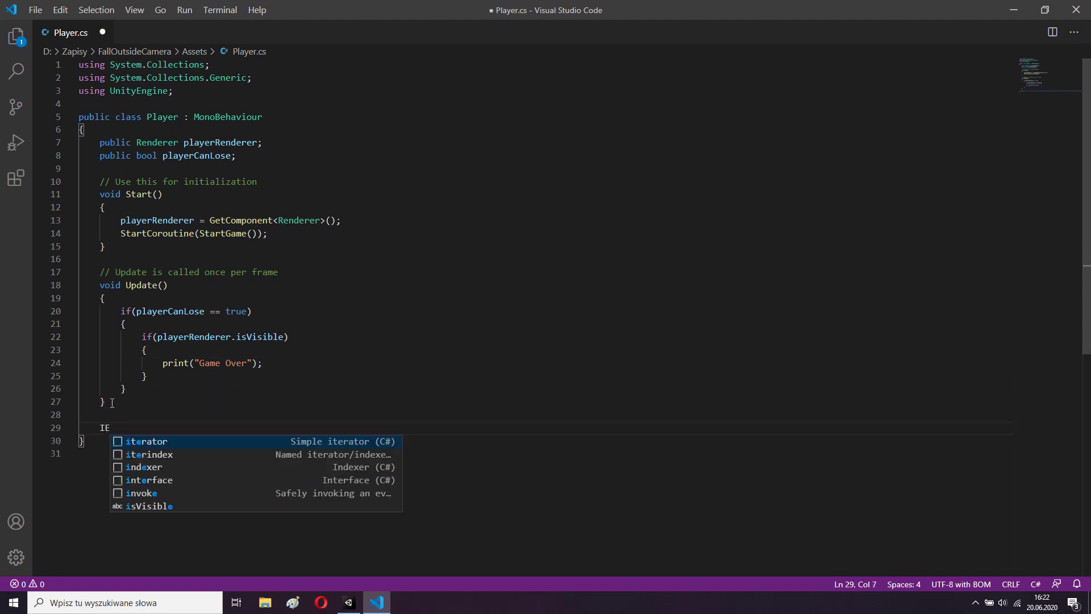
{"action": "type", "text": "numerator "}
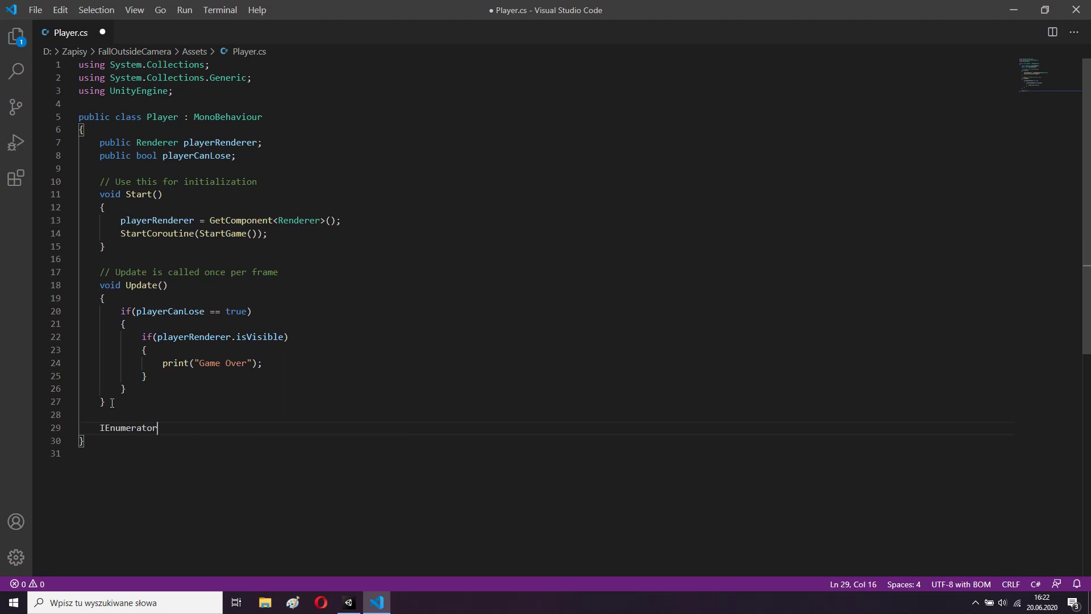
{"action": "type", "text": "St"}
{"action": "key", "text": "Return"}
{"action": "type", "text": "()"}
{"action": "key", "text": "Return"}
{"action": "type", "text": "{"}
{"action": "key", "text": "Return"}
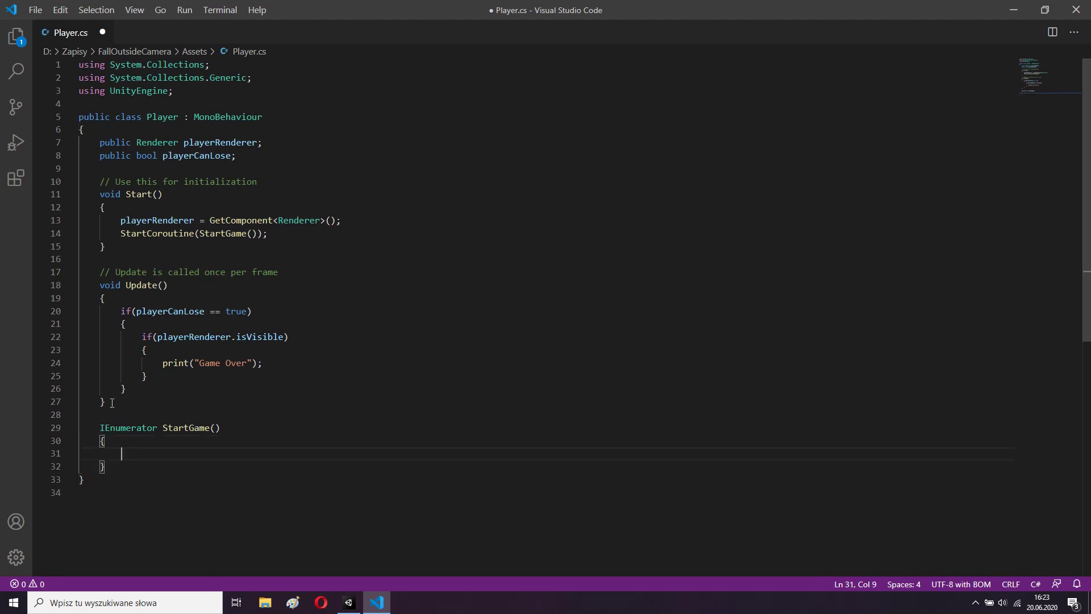
{"action": "type", "text": "yield return new WaitForSeconds"}
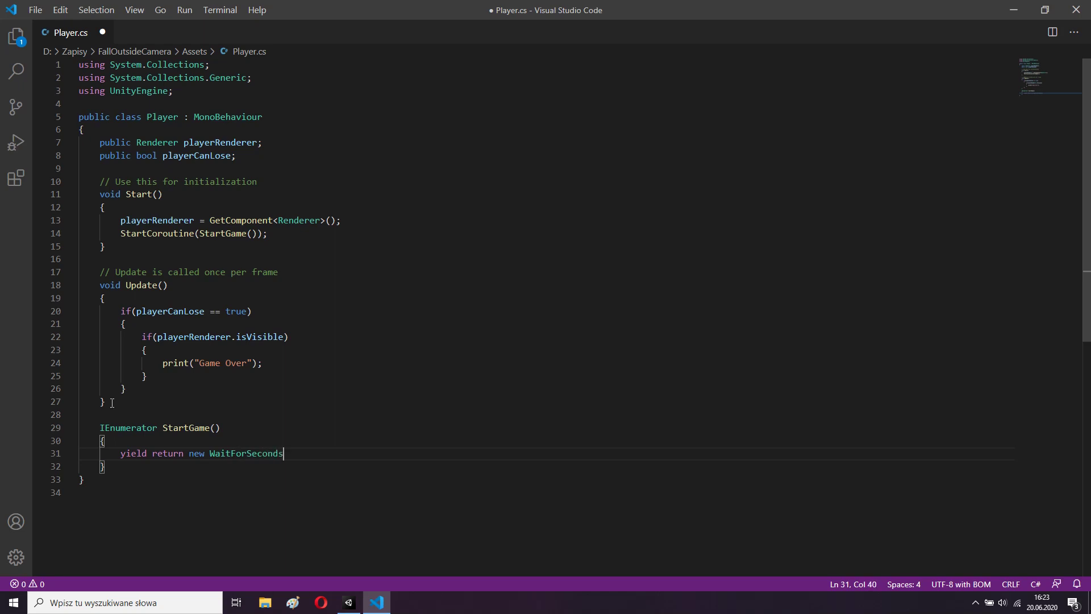
{"action": "type", "text": "(1f);"}
After the wait, set playerCanLose = true; and save the Player script
{"action": "key", "text": "Return"}
{"action": "type", "text": "player"}
{"action": "key", "text": "Up"}
{"action": "key", "text": "Return"}
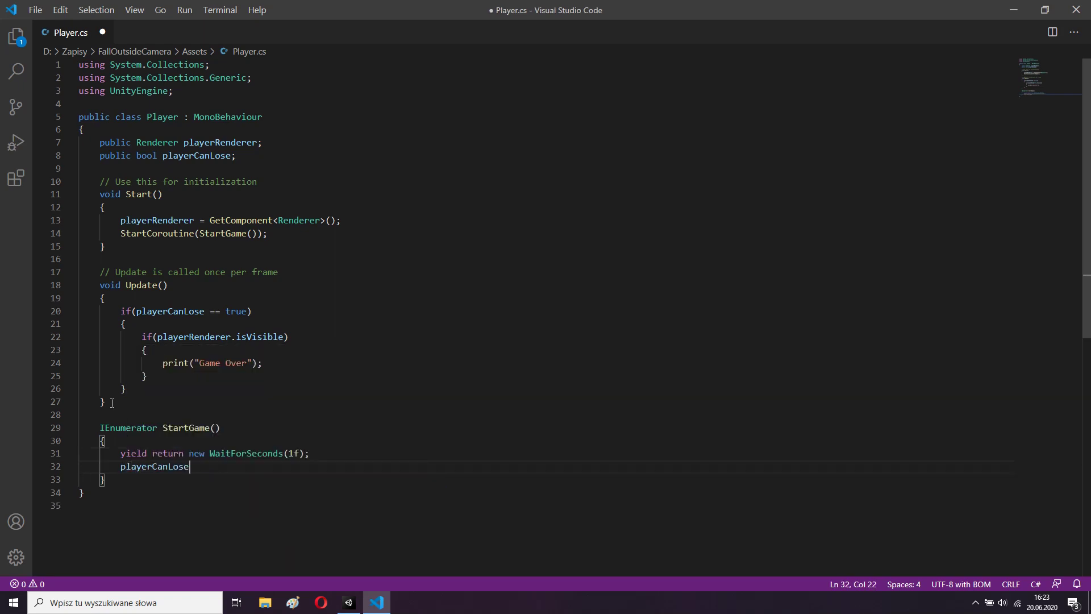
{"action": "type", "text": "= true;"}
{"action": "key", "text": "ctrl+s"}
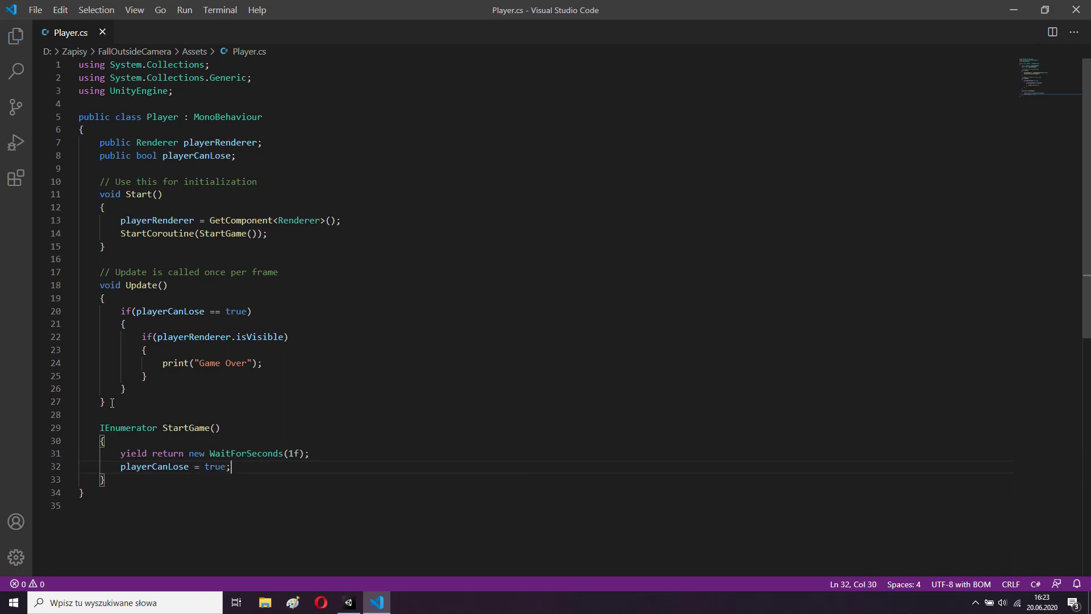
{"action": "left_click", "coordinate": [490, 236]}
Return to the Unity editor and check the Console before going back to the Project assets
{"action": "left_click", "coordinate": [349, 601]}
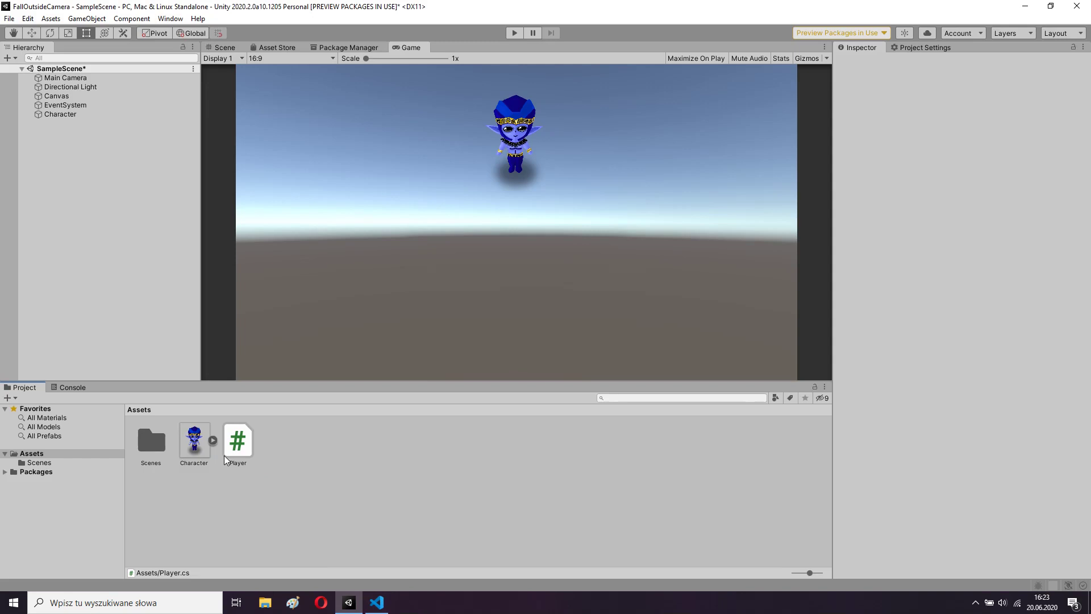
{"action": "left_click", "coordinate": [71, 387]}
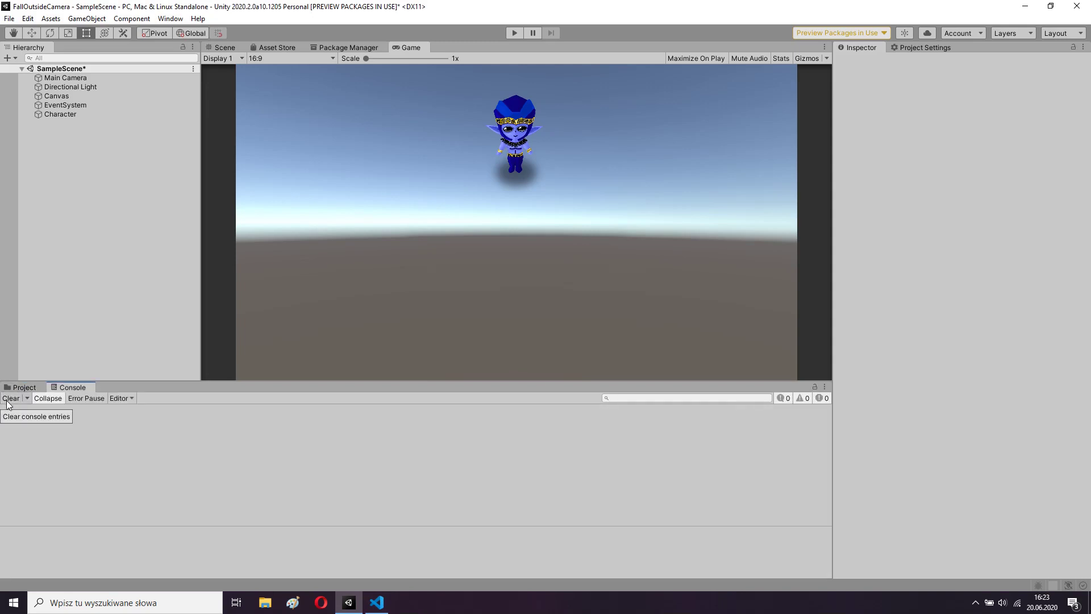
{"action": "left_click", "coordinate": [8, 390]}
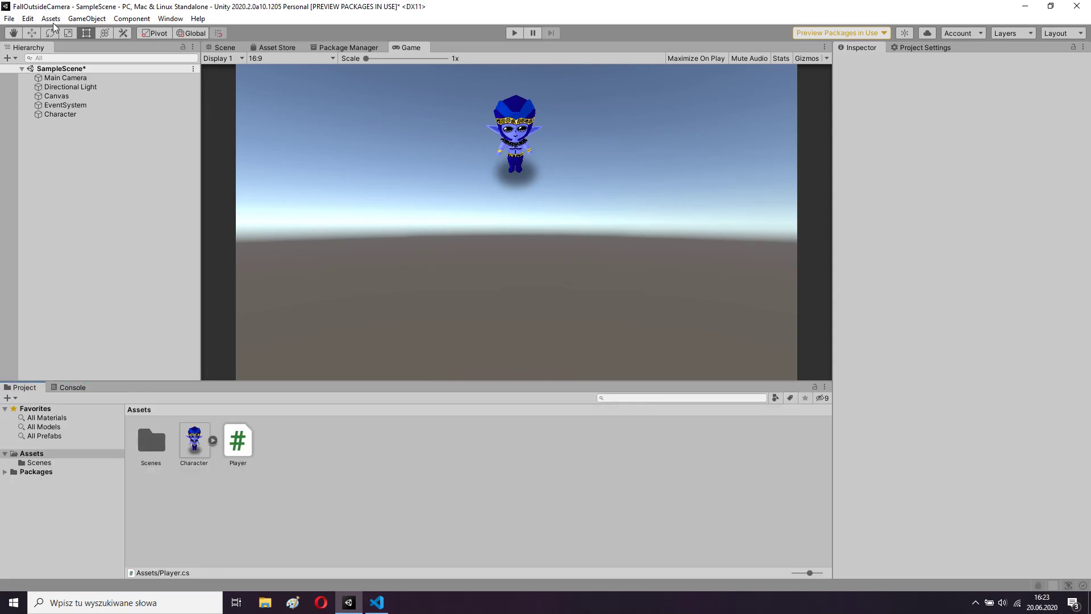
Drag the Character into the Player script's Player Renderer field, then show the Console
{"action": "left_click", "coordinate": [52, 114]}
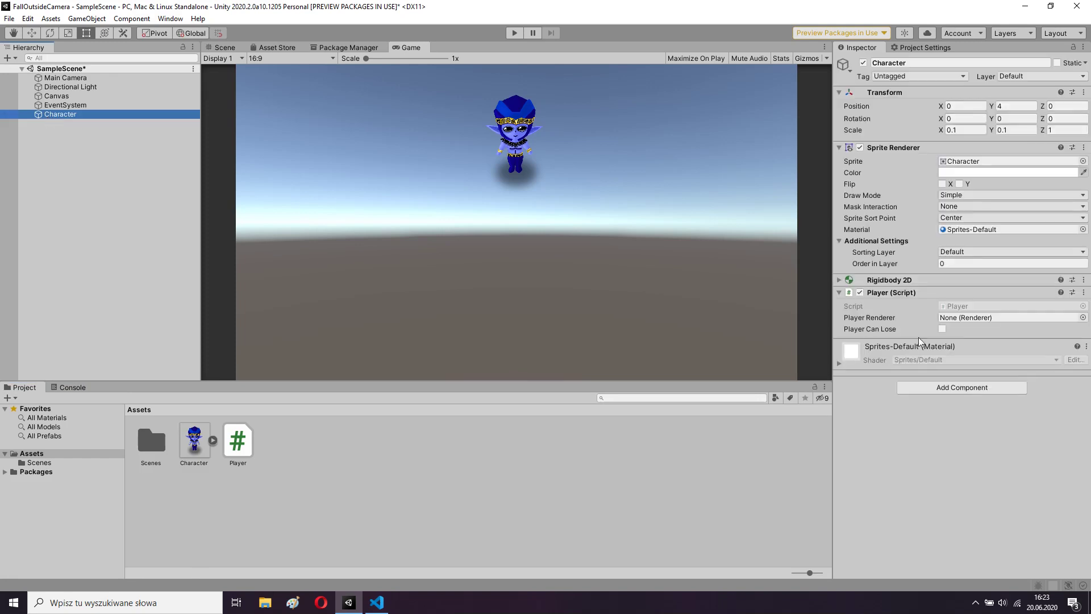
{"action": "left_click_drag", "start_coordinate": [78, 116], "coordinate": [966, 318]}
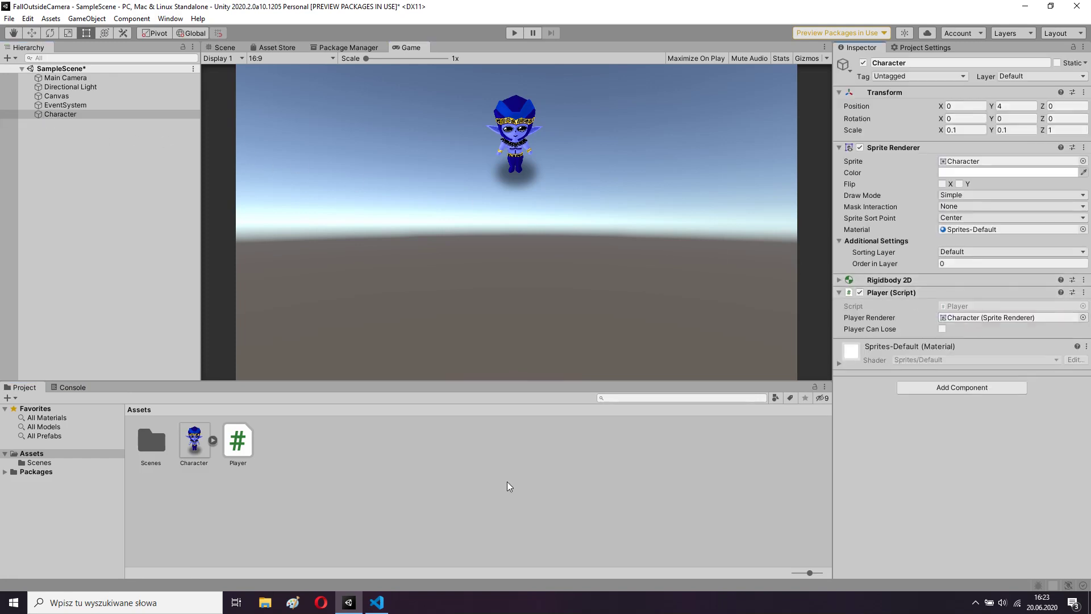
{"action": "left_click", "coordinate": [349, 481]}
{"action": "left_click", "coordinate": [71, 387]}
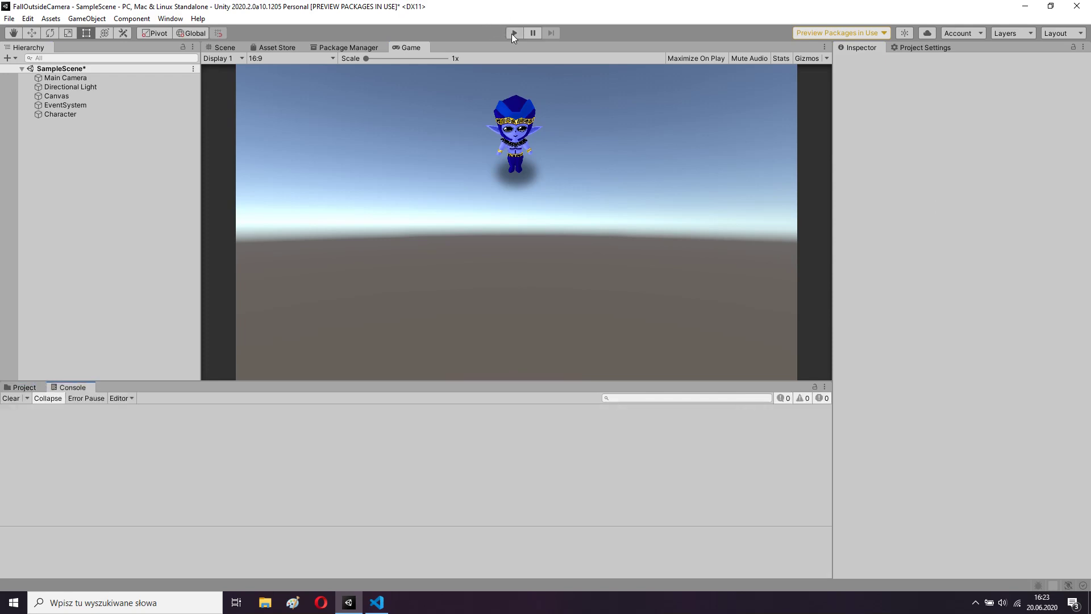
Run Play mode until the Console logs "Game Over", then stop playing
{"action": "left_click", "coordinate": [512, 33]}
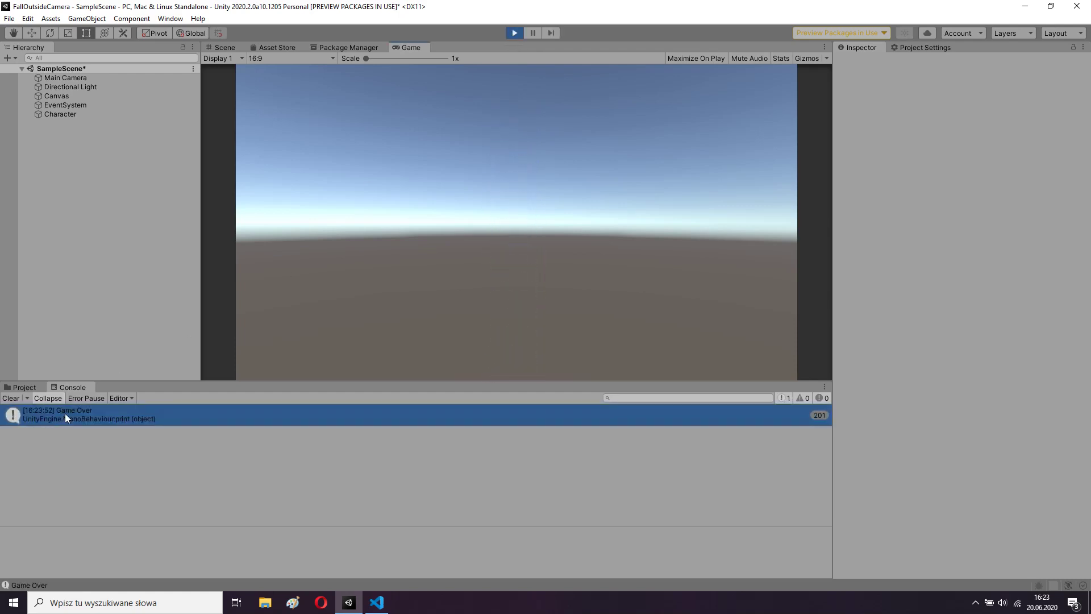
{"action": "left_click", "coordinate": [514, 34]}
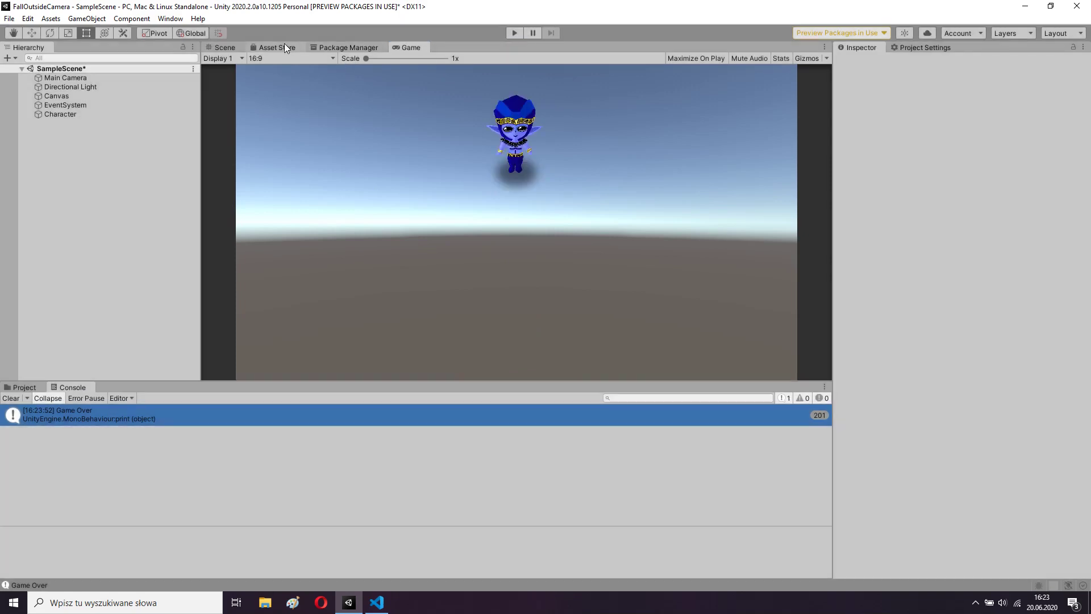